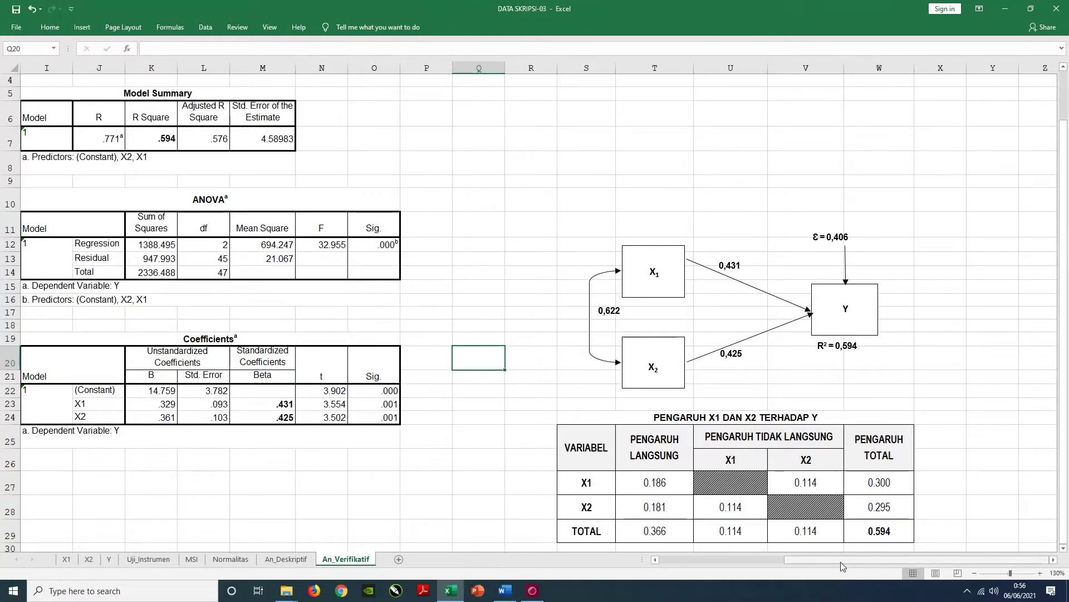
- Examine the Correlations table, the Model Summary's R Square and the standardized Beta coefficients of X1 and X2 on the An_Verifikatif sheet
left_click_drag(841, 562, 703, 562)
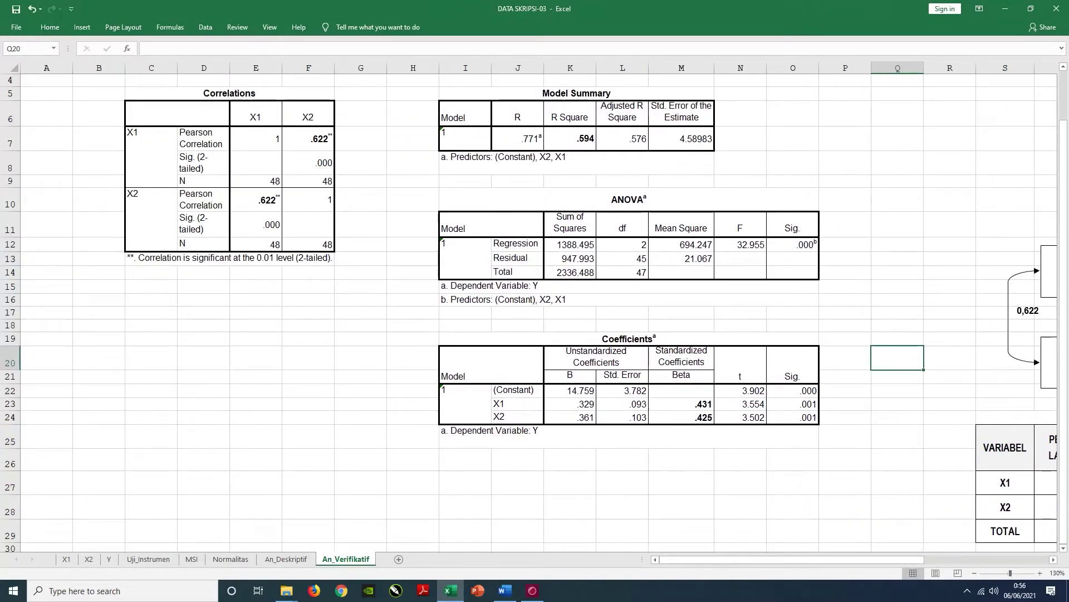
left_click_drag(290, 93, 292, 255)
left_click(689, 120)
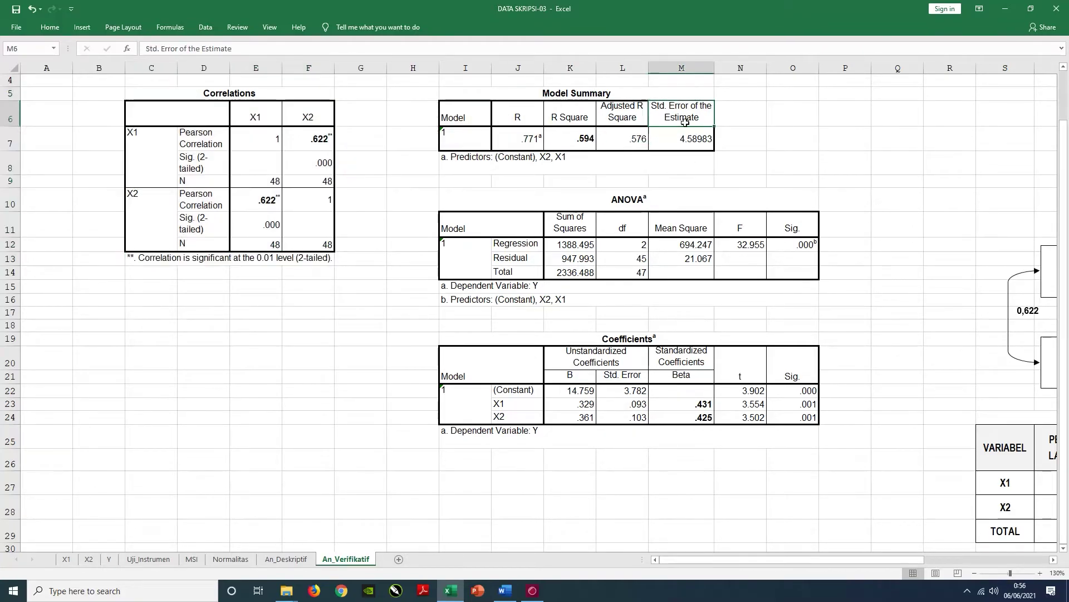
left_click(639, 94)
left_click_drag(639, 93, 648, 145)
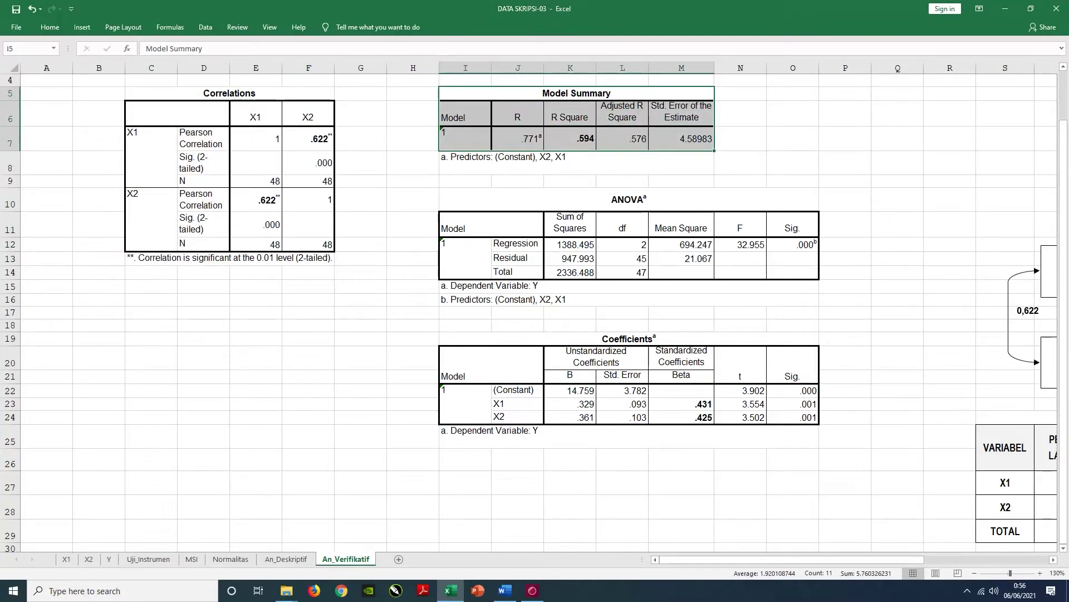
left_click(569, 139)
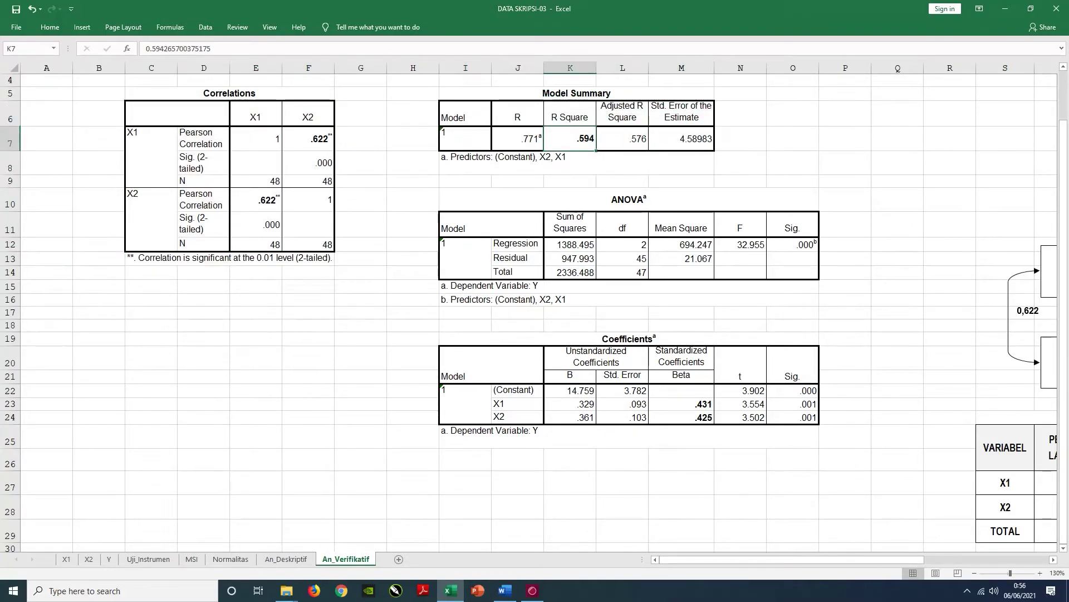
left_click(752, 231)
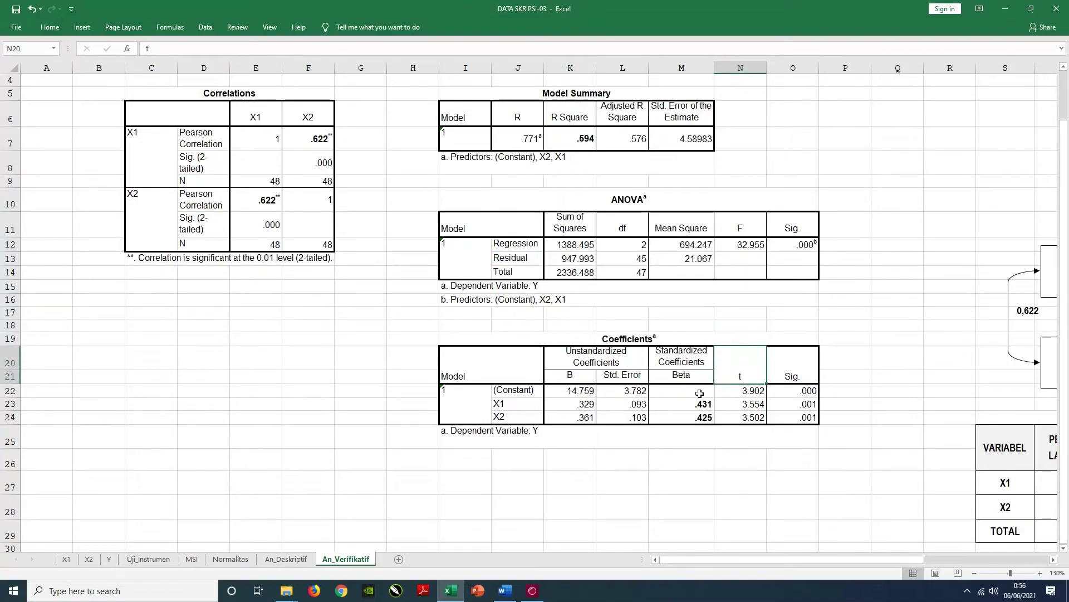
left_click_drag(697, 404, 696, 417)
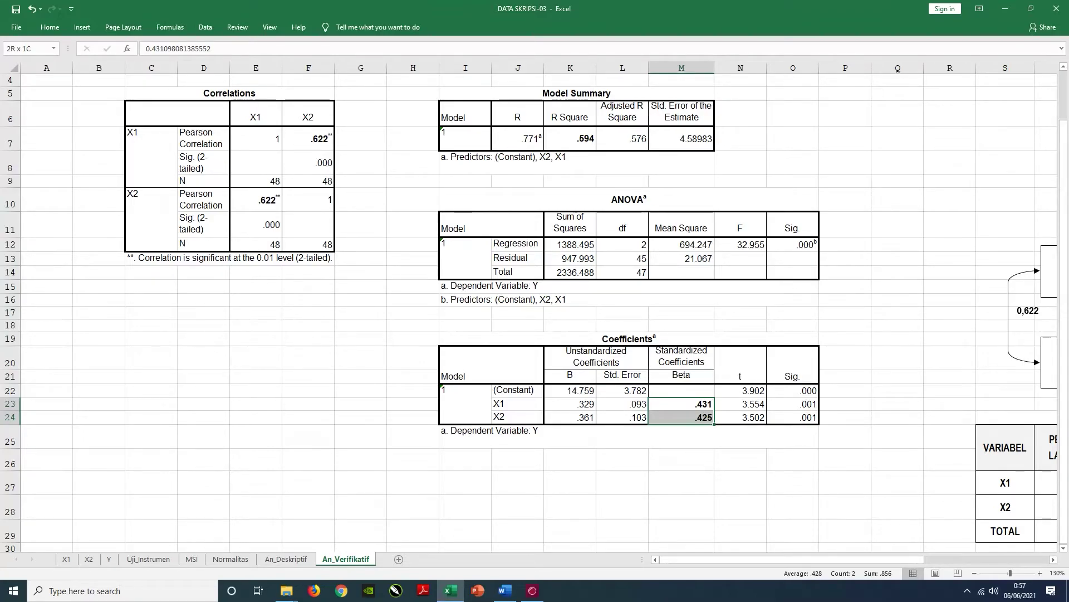
- Examine the path diagram and the table of direct, indirect and total effects of X1 and X2 on Y
left_click(755, 564)
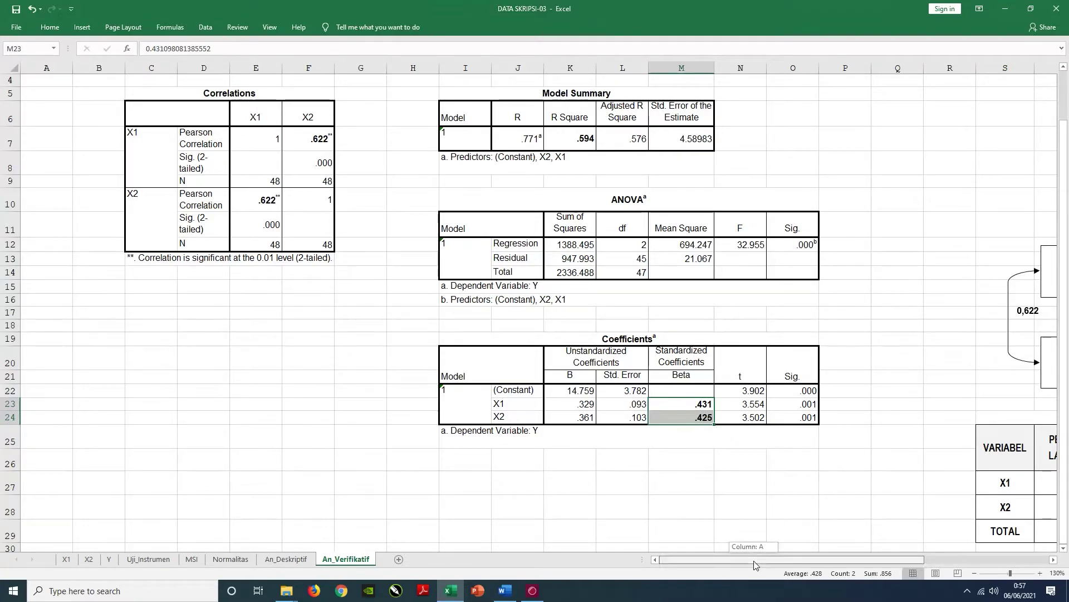
left_click_drag(754, 564, 914, 566)
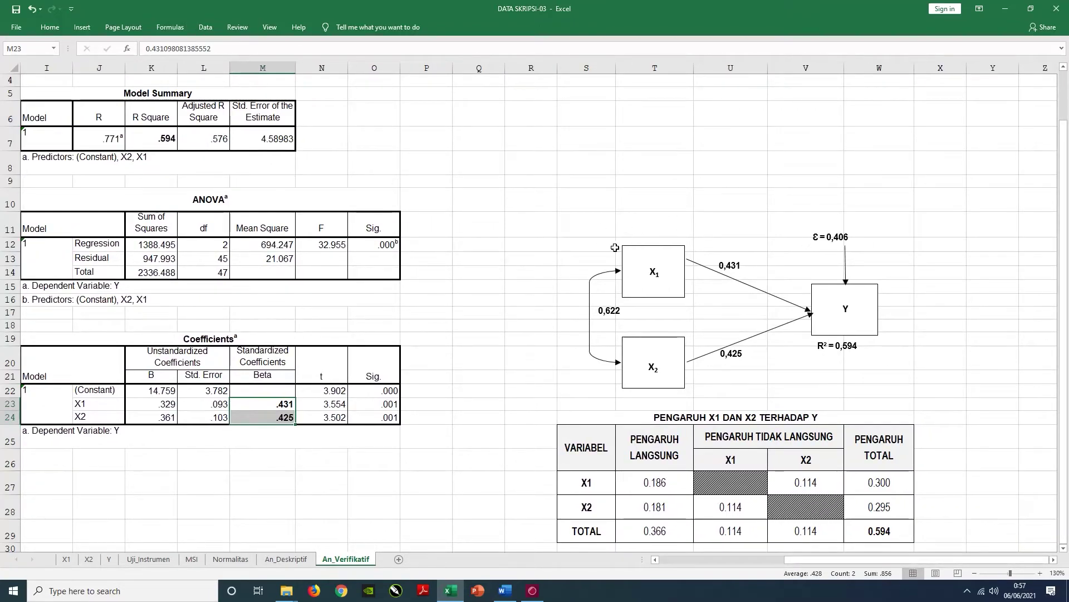
scroll(936, 384, "down", 2)
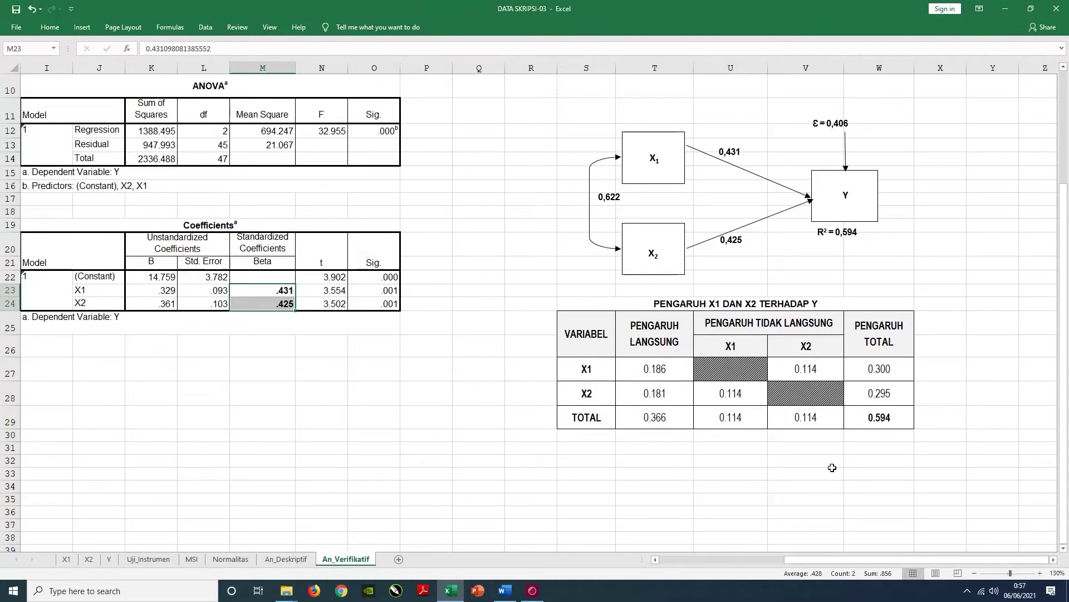
left_click_drag(817, 564, 680, 561)
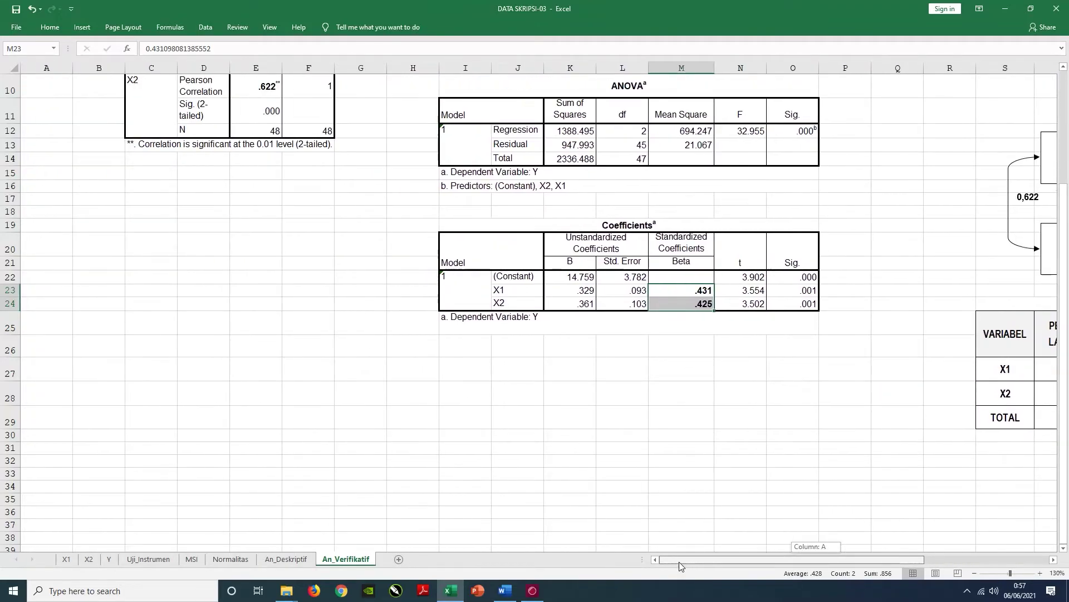
- Review the sheets in reverse order from An_Deskriptif to Y, including the data above Y's successive interval table
left_click(294, 559)
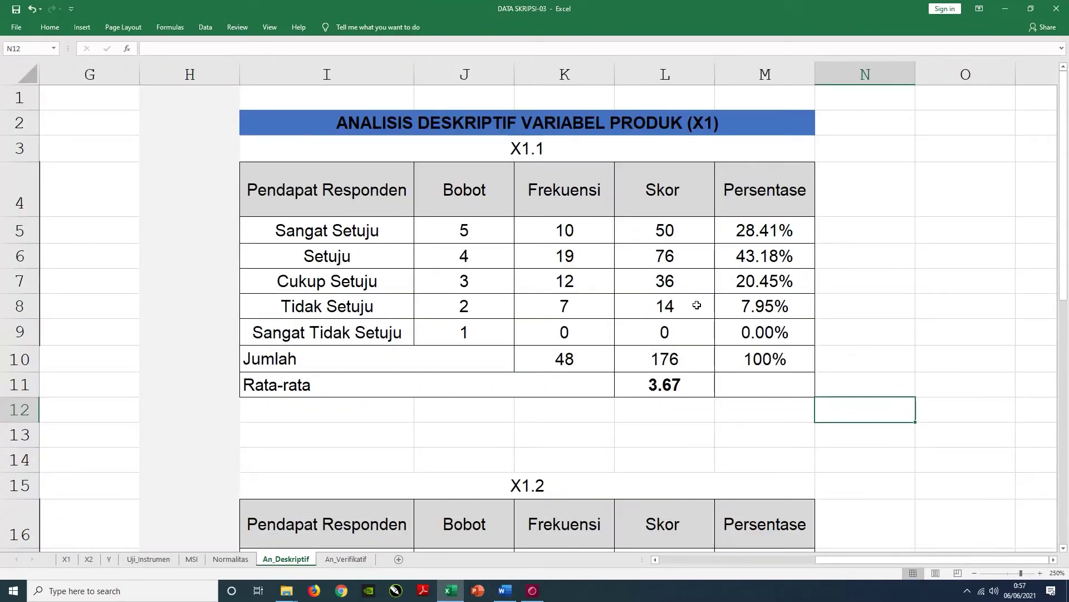
left_click(230, 559)
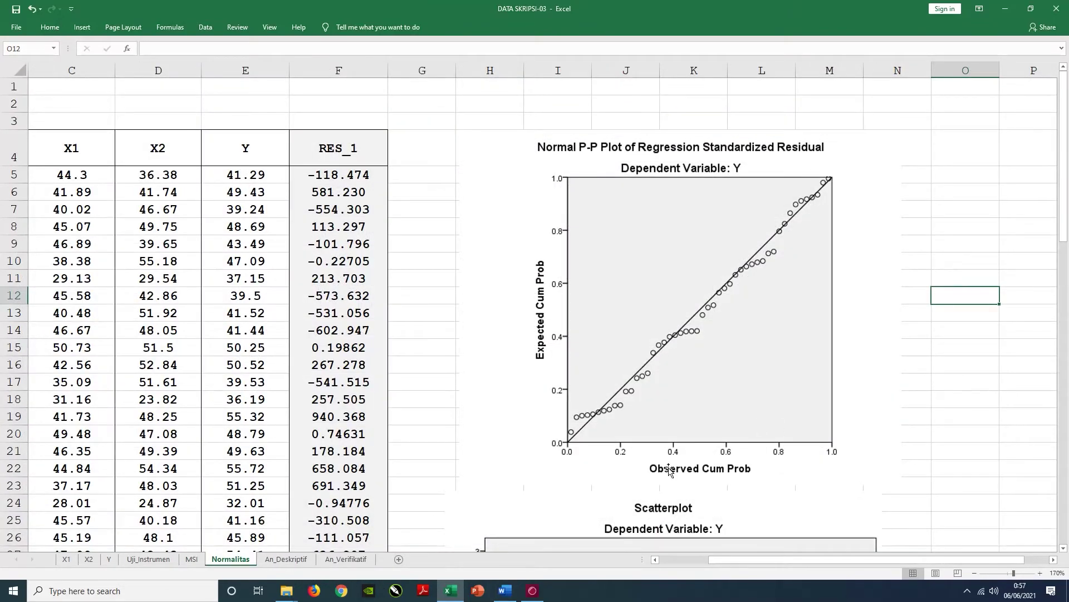
left_click(192, 559)
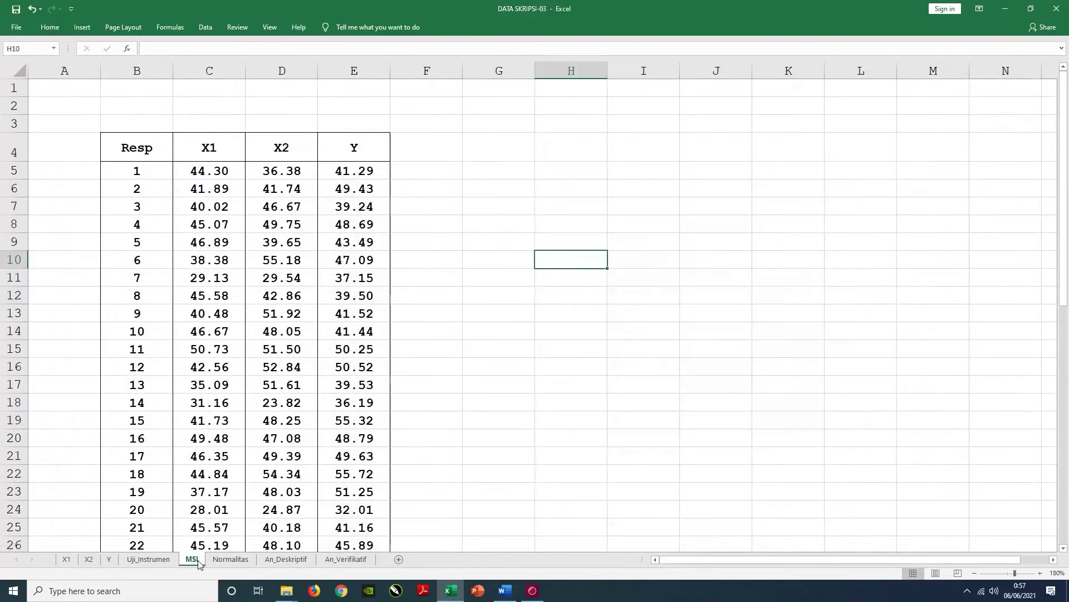
left_click(166, 559)
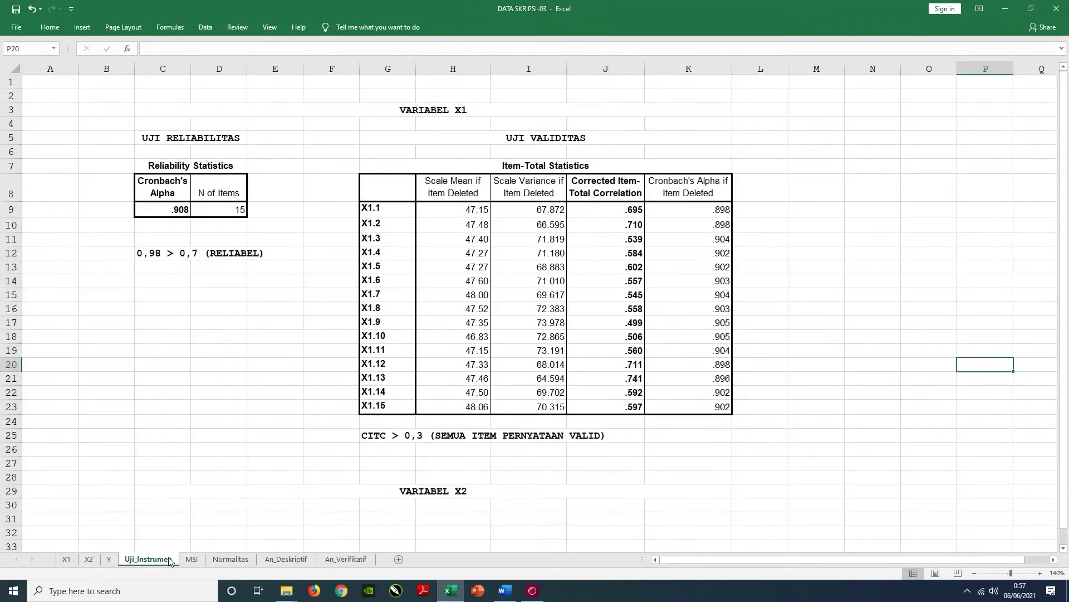
left_click(109, 559)
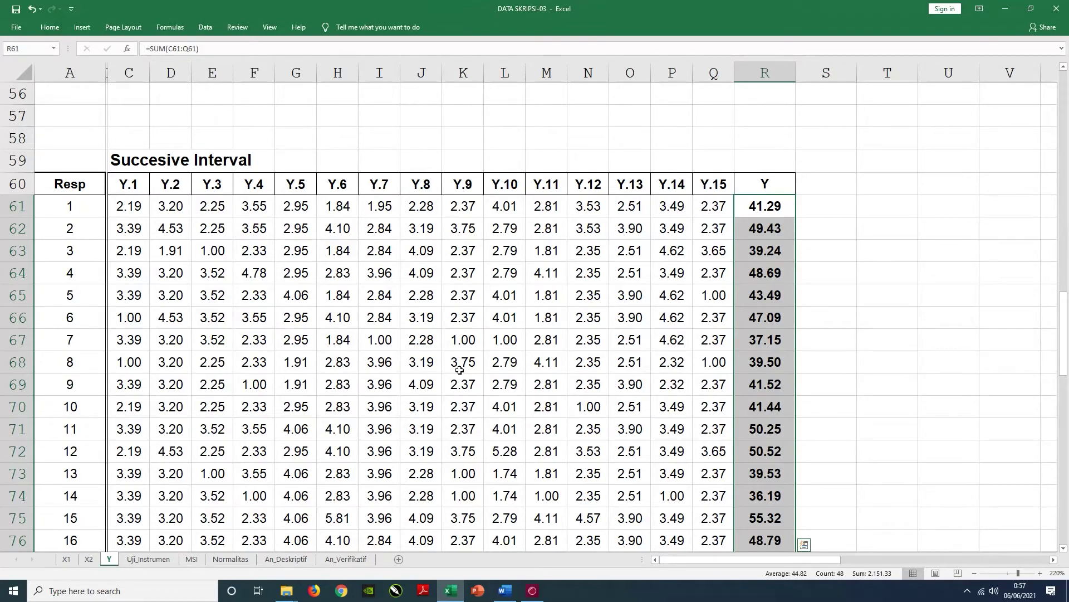
scroll(494, 351, "up", 7)
scroll(505, 271, "down", 7)
- Review the X2 successive interval data, and X1's raw scores, summary rows and successive interval table
left_click(89, 559)
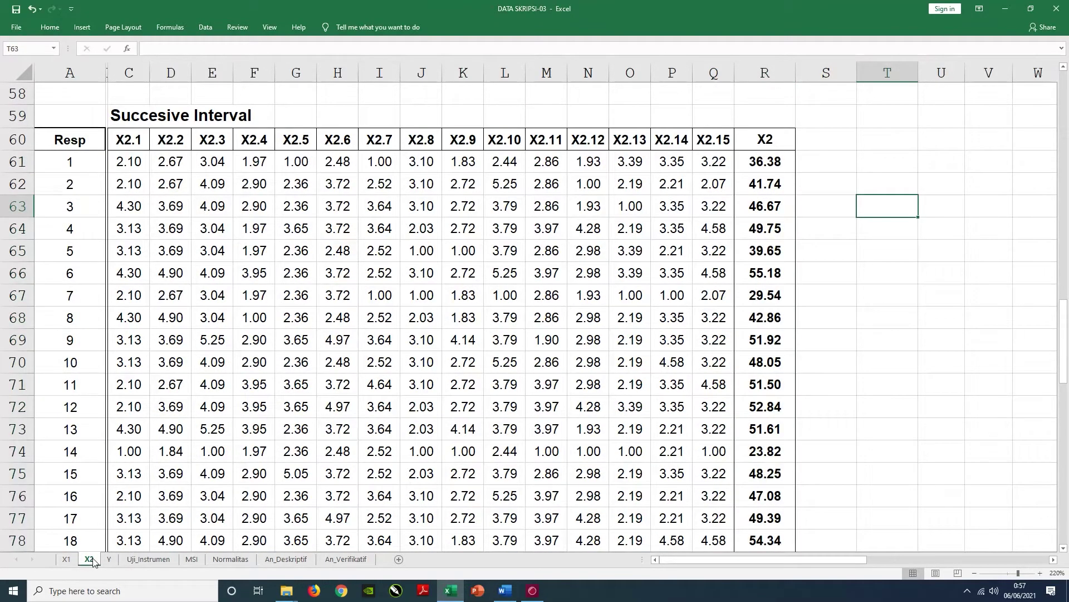
left_click(67, 559)
scroll(483, 454, "up", 7)
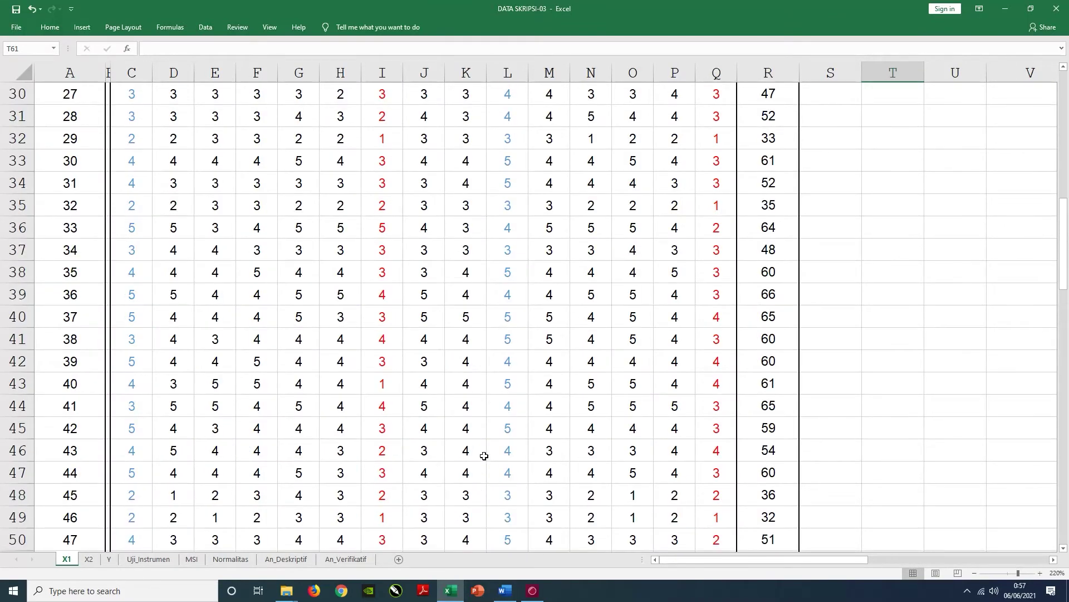
scroll(440, 372, "down", 8)
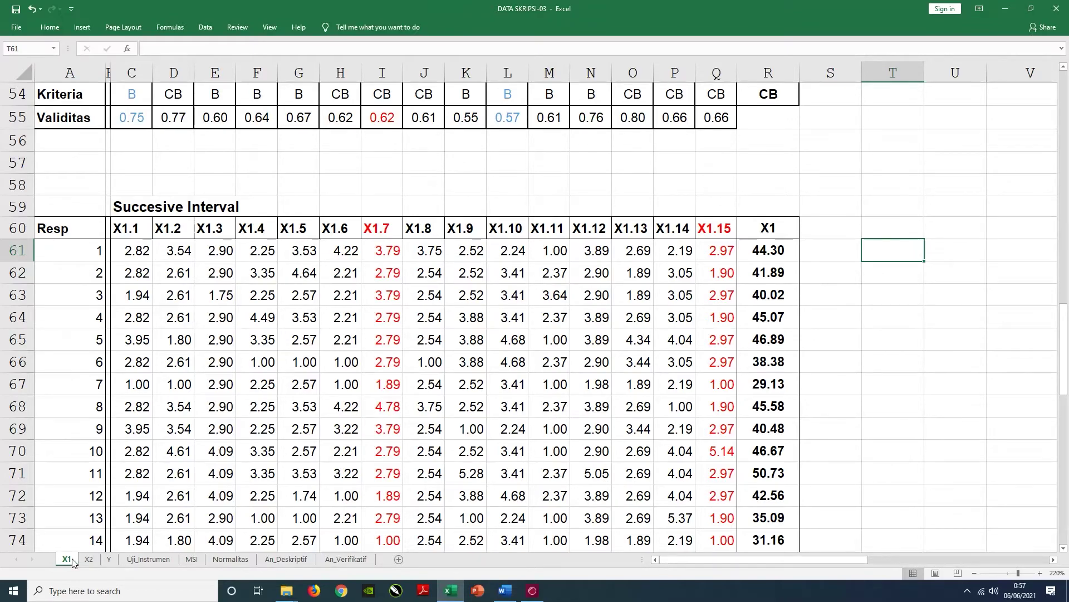
scroll(535, 311, "up", 6)
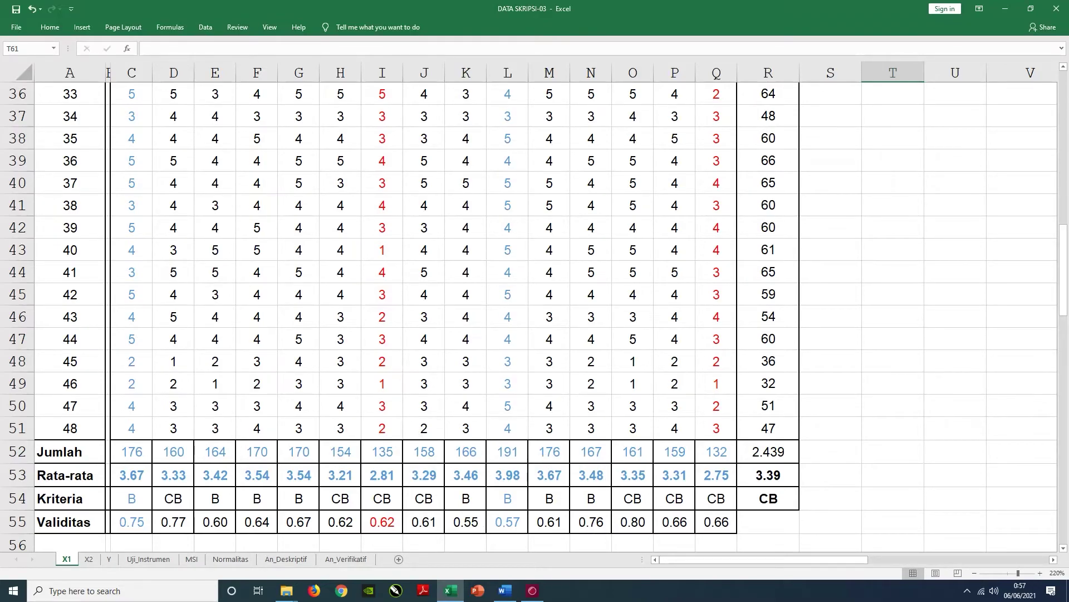
- Look through the sheets in order from X2 to An_Verifikatif, recheck X1's summary rows and return to An_Verifikatif
left_click(90, 560)
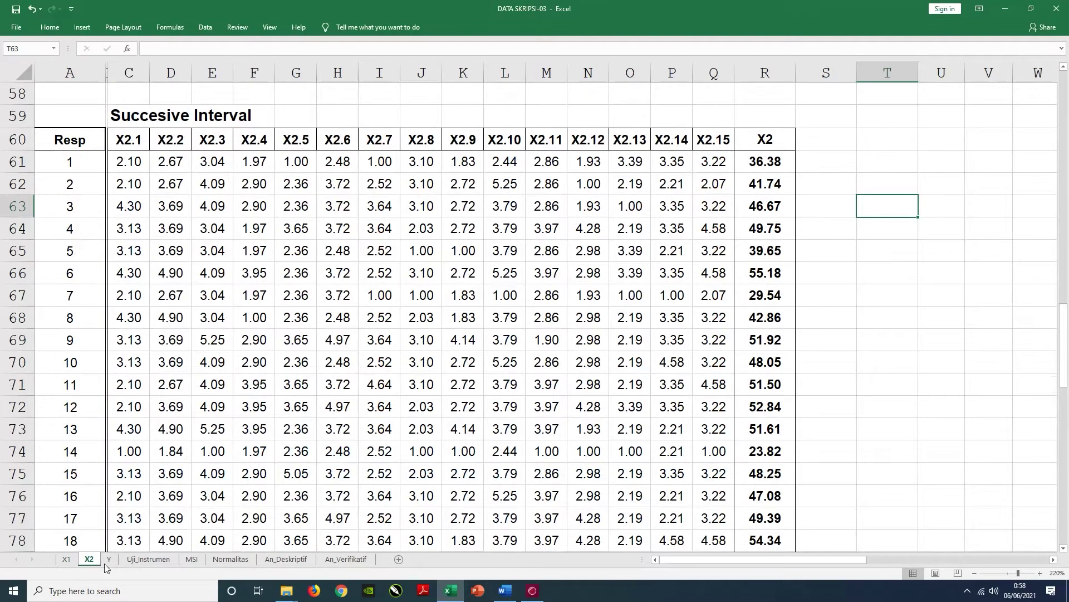
left_click(110, 560)
left_click(146, 559)
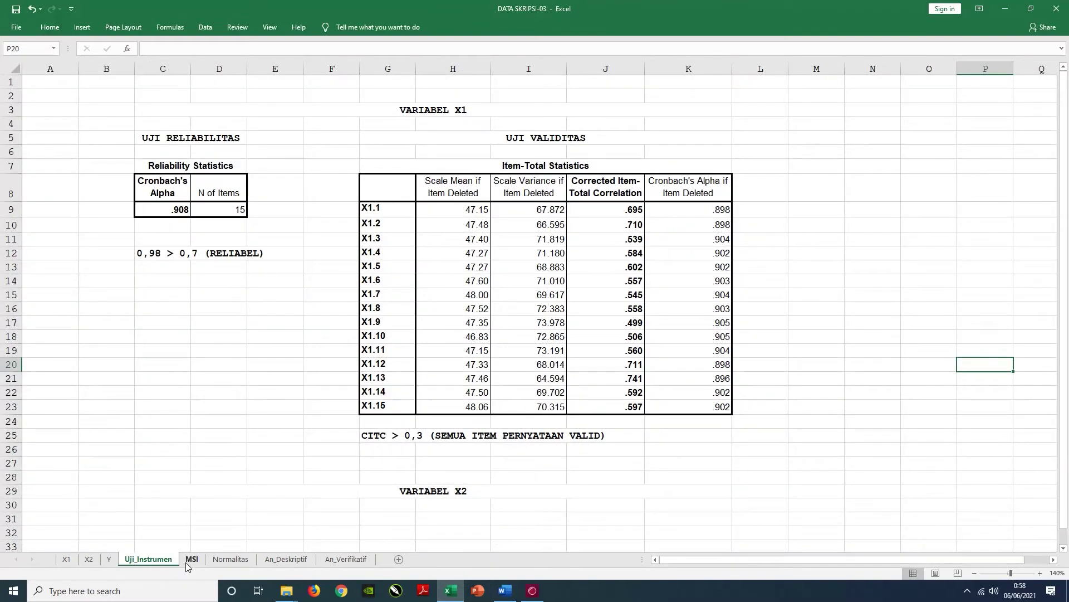
left_click(188, 563)
left_click(228, 562)
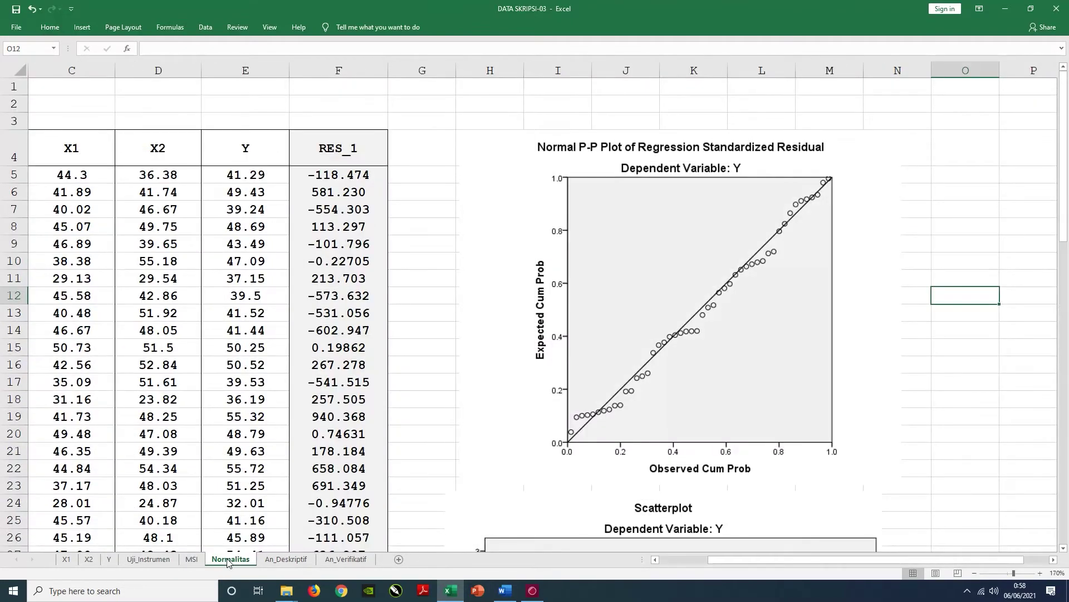
left_click(286, 558)
left_click(346, 559)
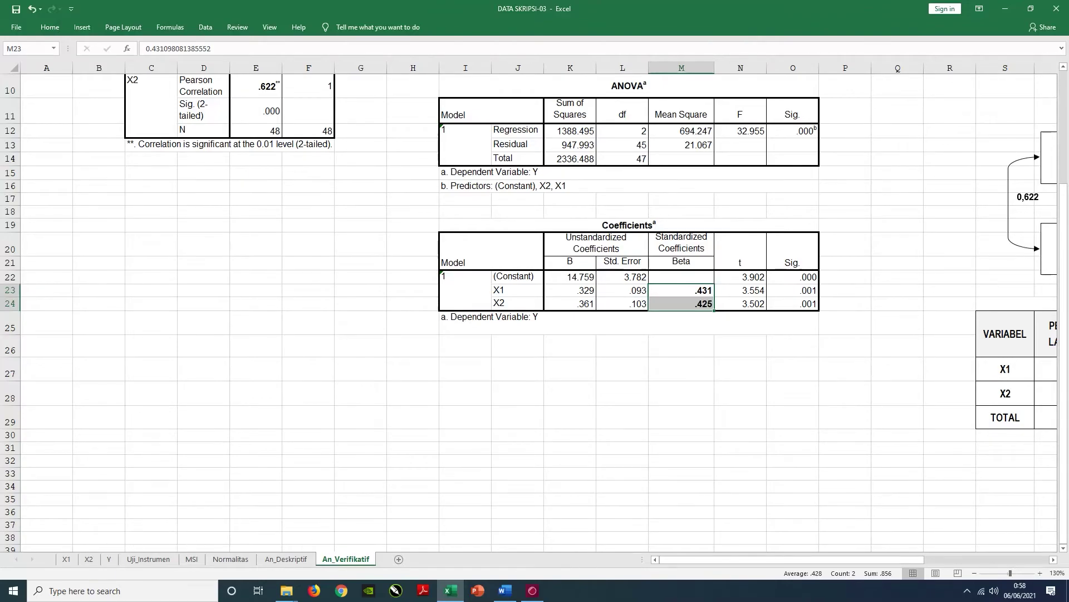
left_click(67, 559)
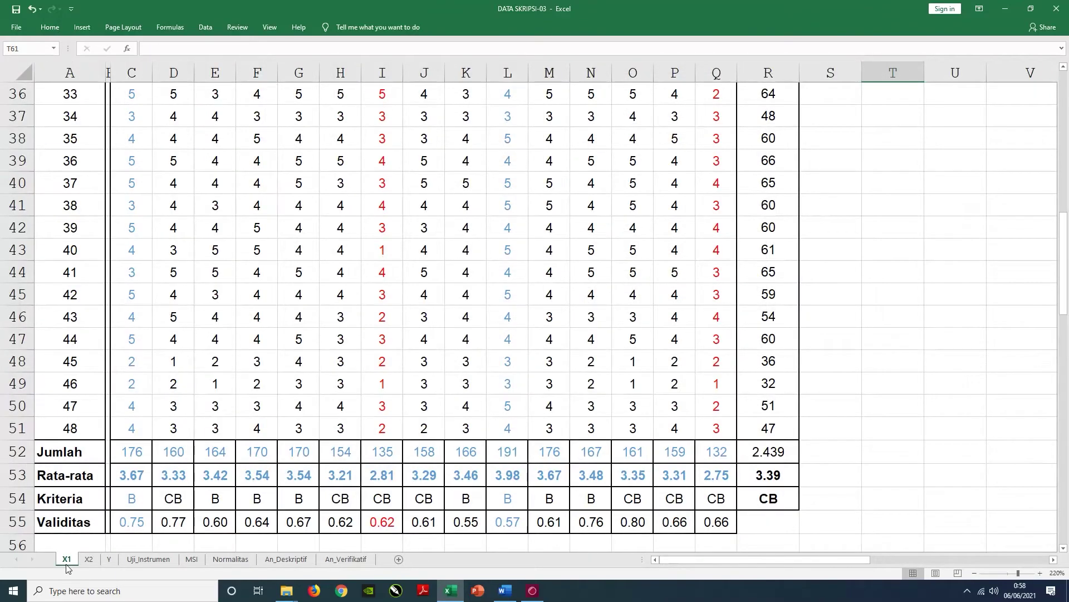
left_click(365, 563)
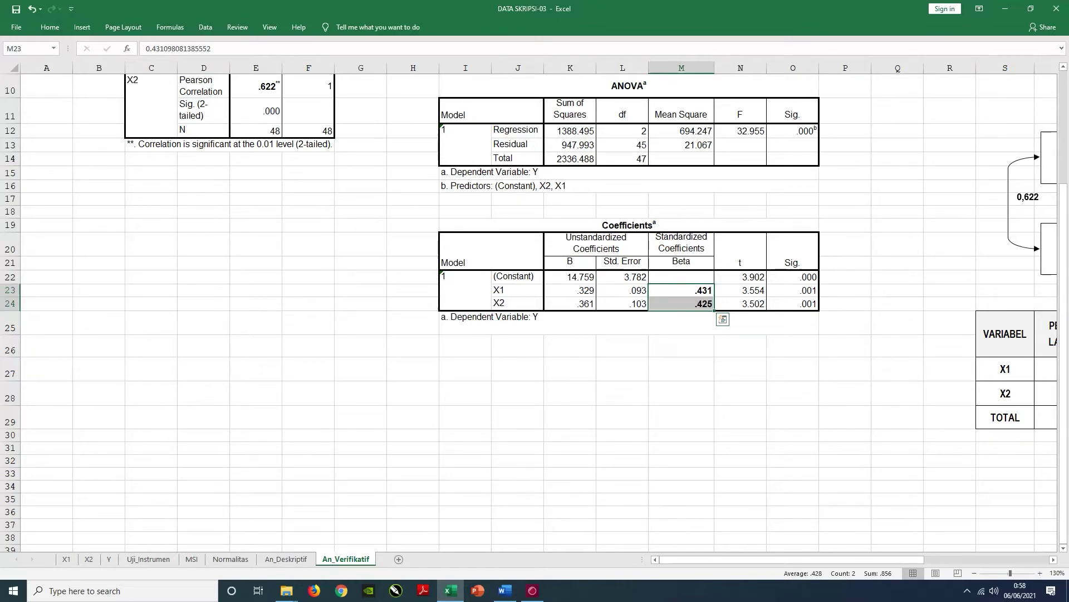
- Read the "ANALISIS VERIFIKATIF #3" section in the Word document and return to the Excel workbook
scroll(568, 468, "up", 3)
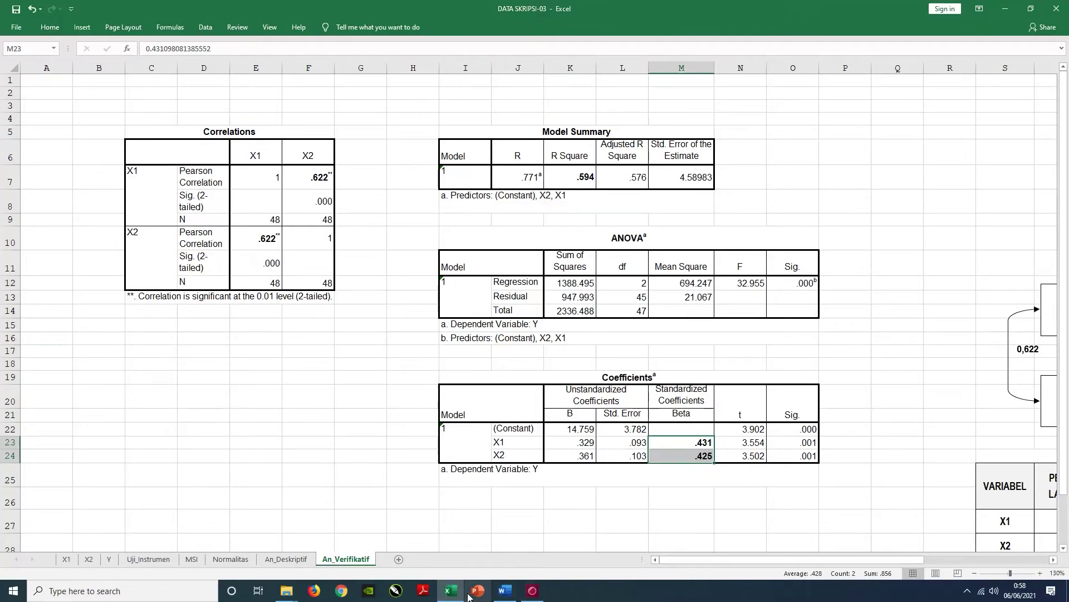
left_click(505, 590)
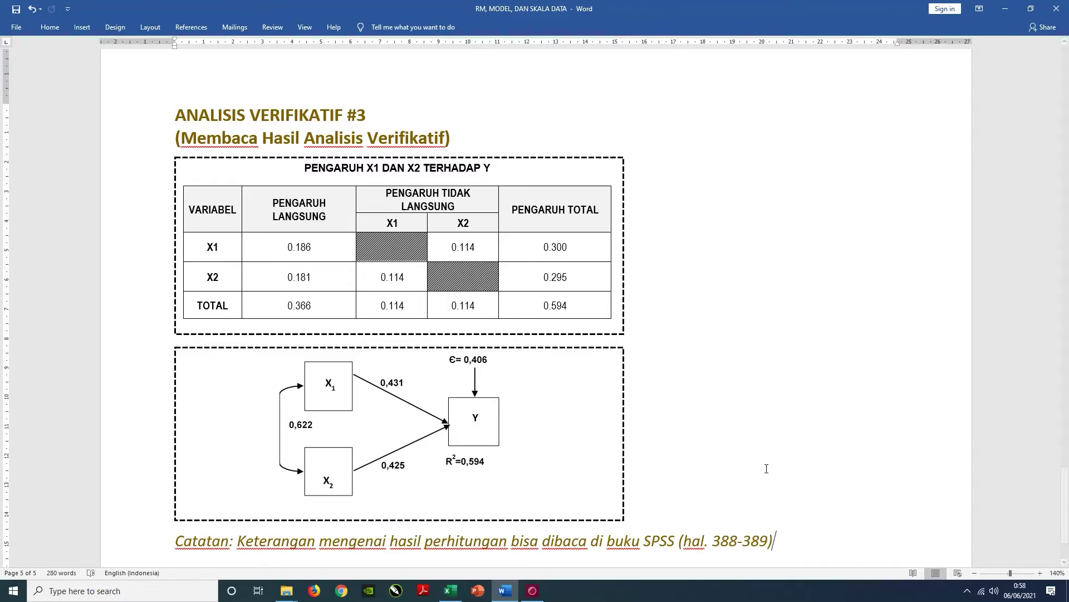
left_click(452, 591)
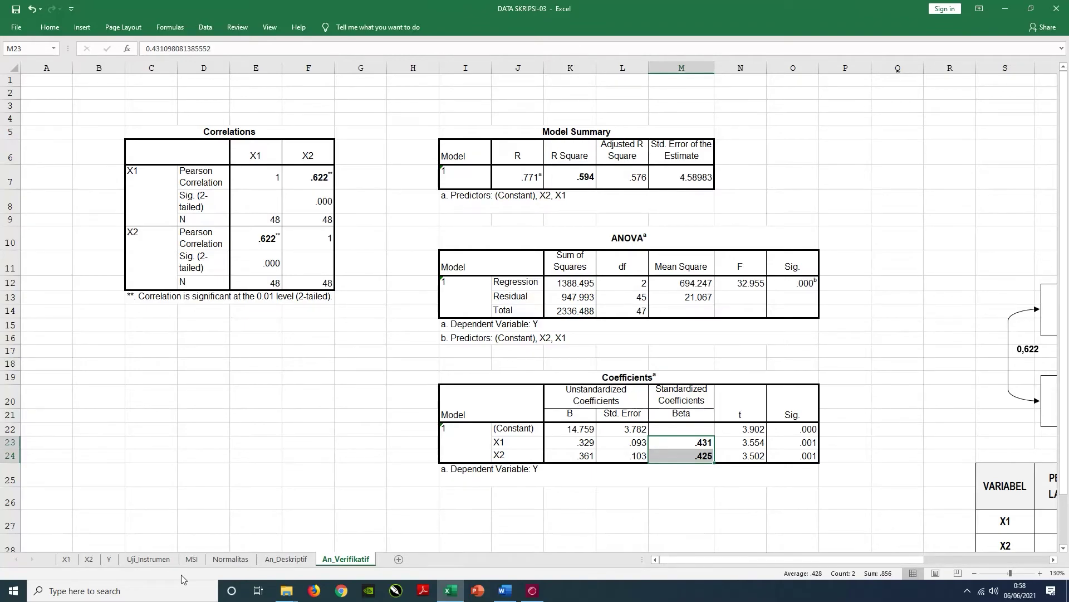
- Go through every sheet of the workbook once more from X1 to An_Verifikatif and return to X1
left_click(66, 560)
left_click(88, 561)
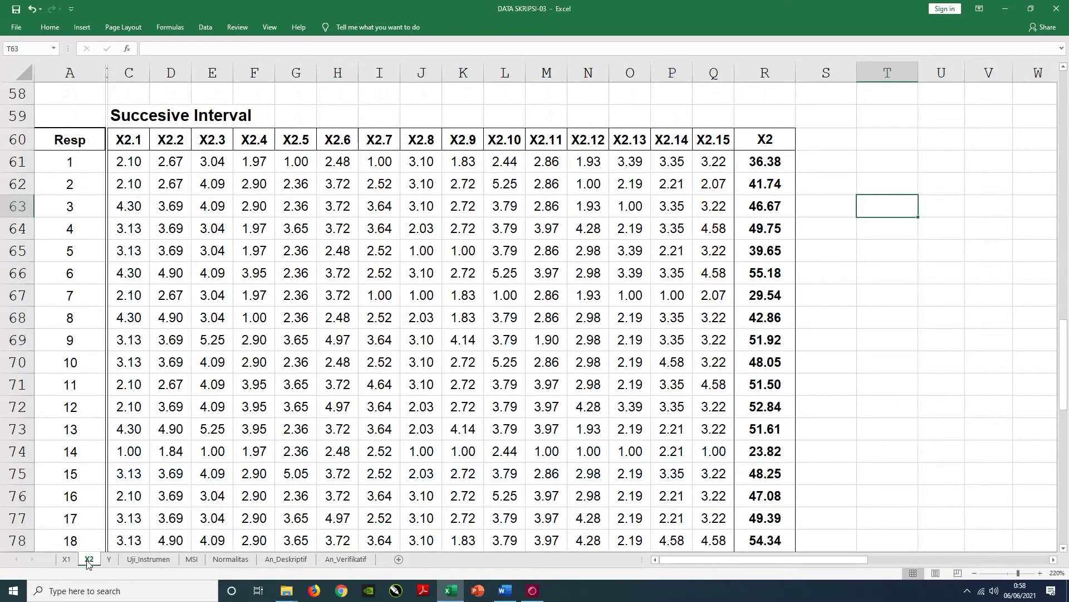
left_click(109, 560)
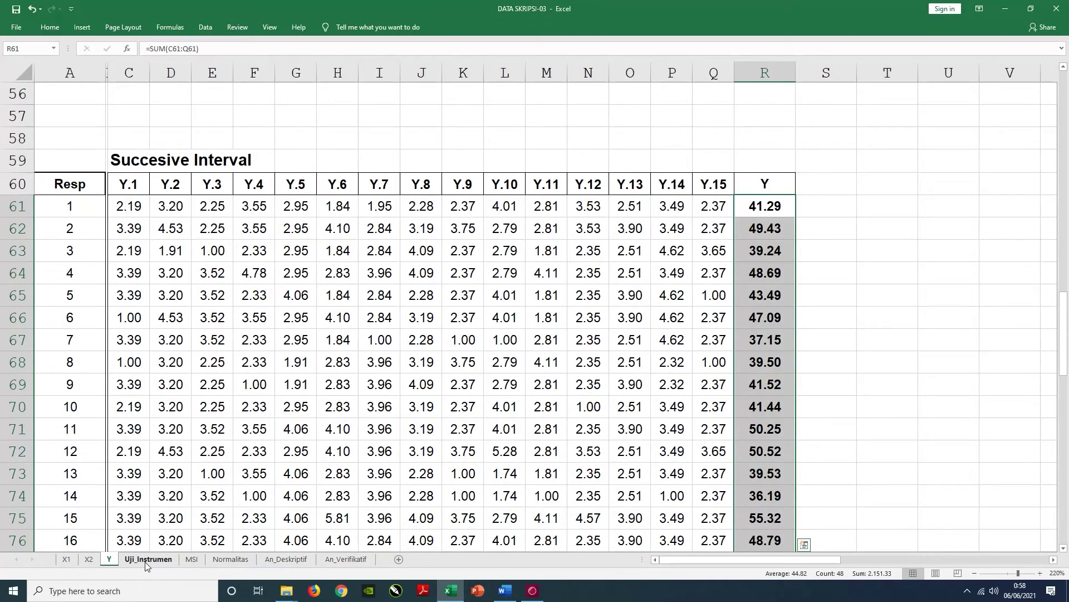
left_click(145, 563)
left_click(192, 560)
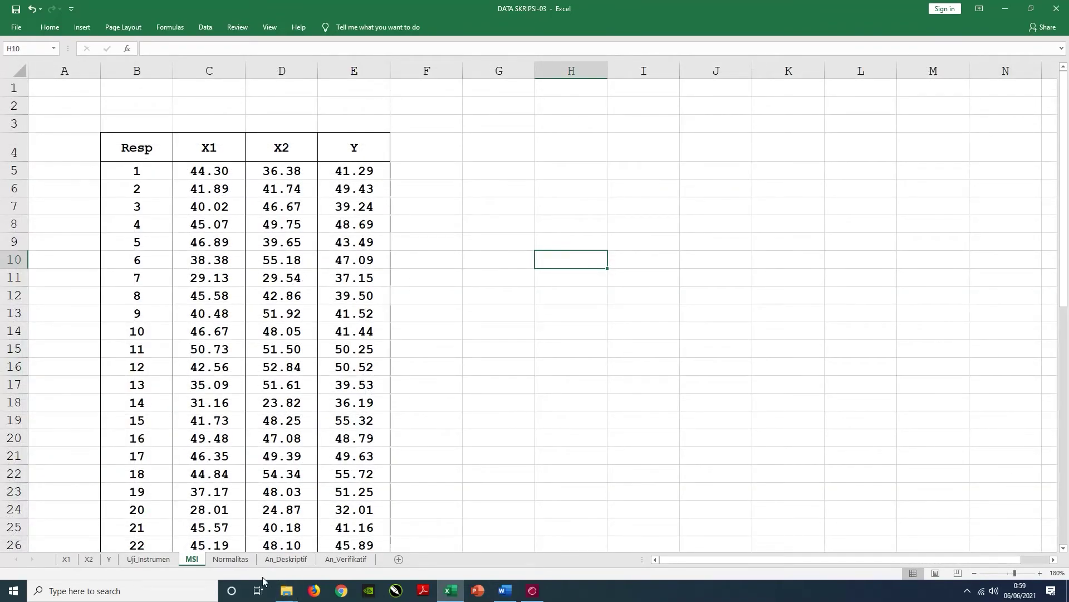
left_click(230, 560)
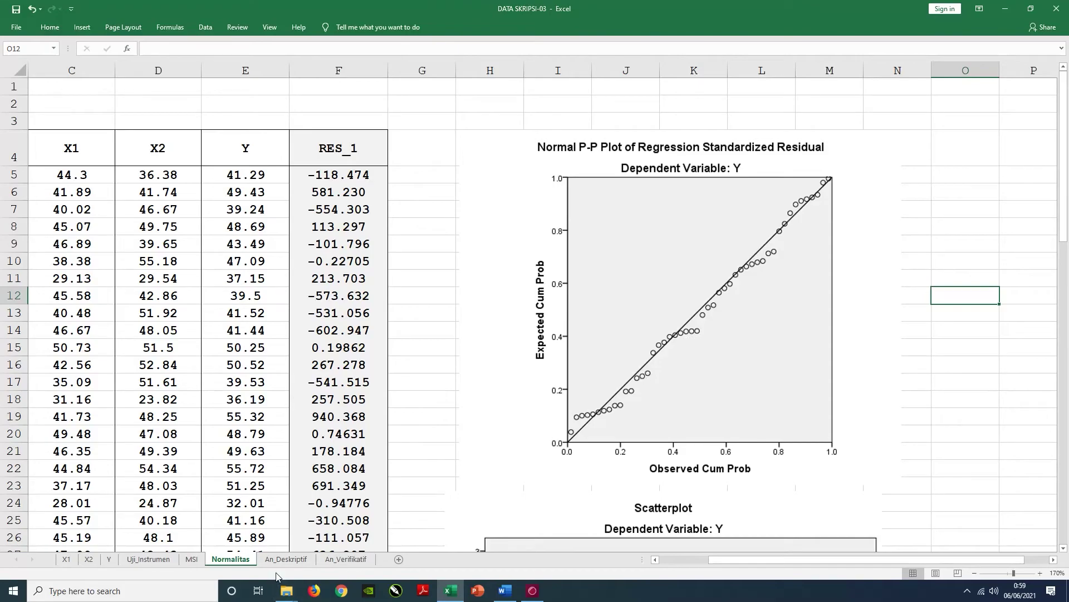
left_click(294, 563)
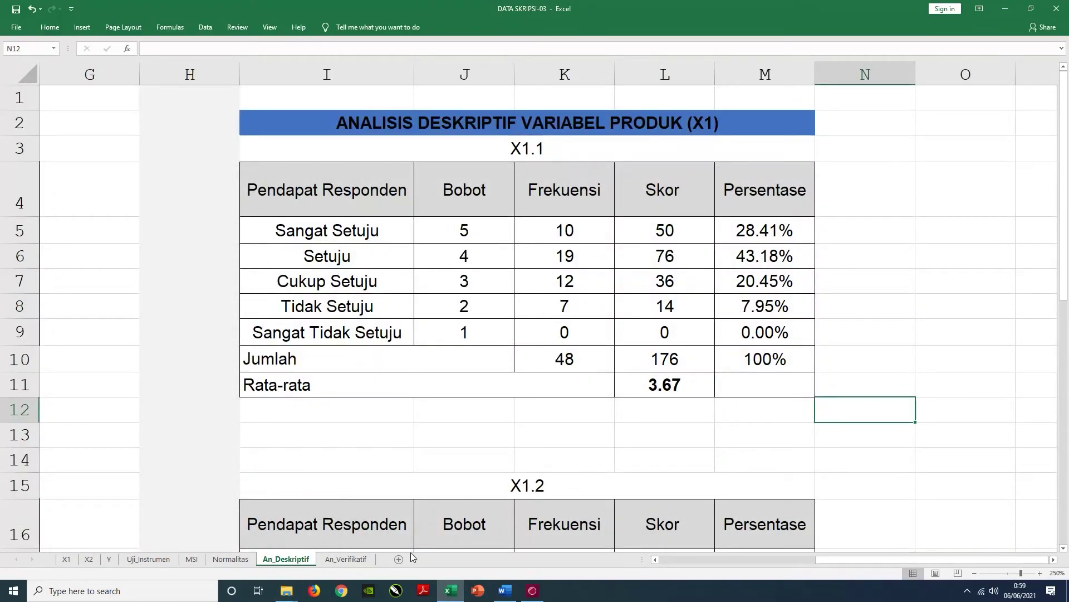
left_click(350, 561)
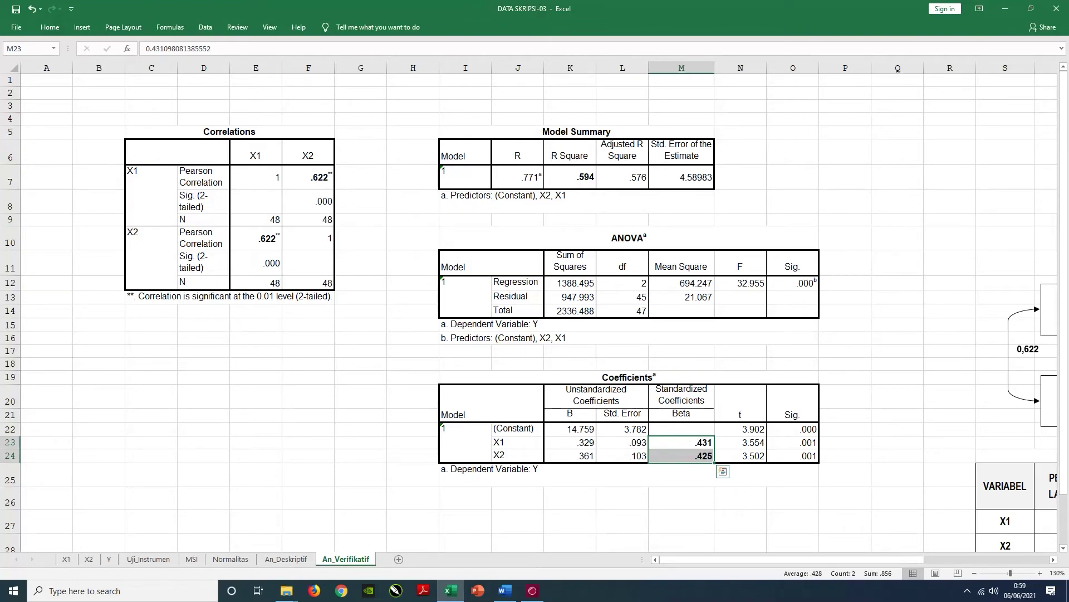
key("Escape")
left_click(70, 560)
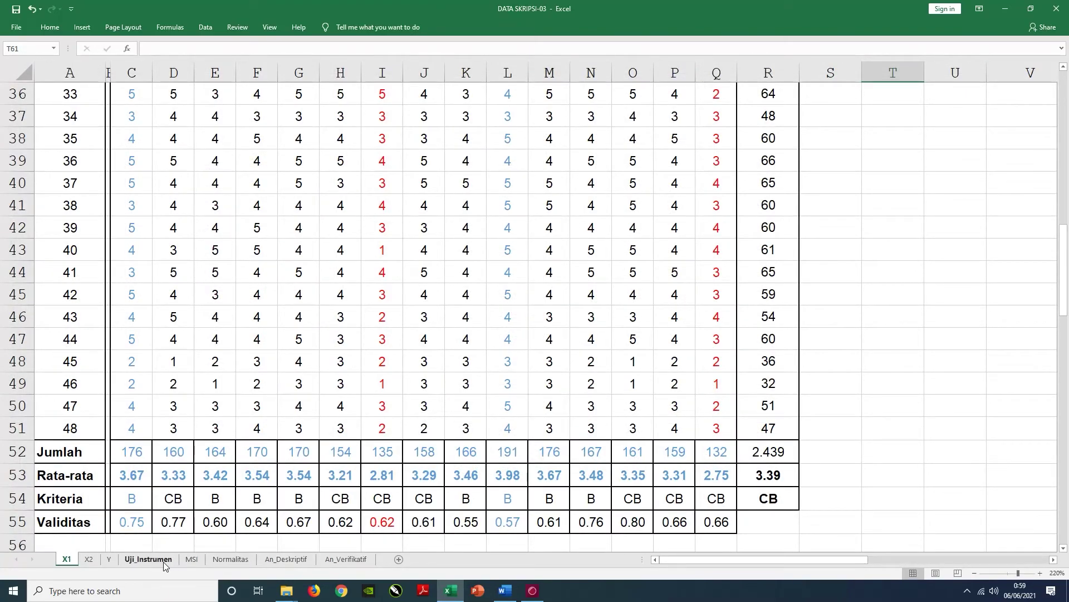
- View the sheets X2, Y, Uji_Instrumen, MSI, Normalitas, An_Deskriptif and An_Verifikatif in order
left_click(94, 561)
left_click(114, 561)
left_click(158, 564)
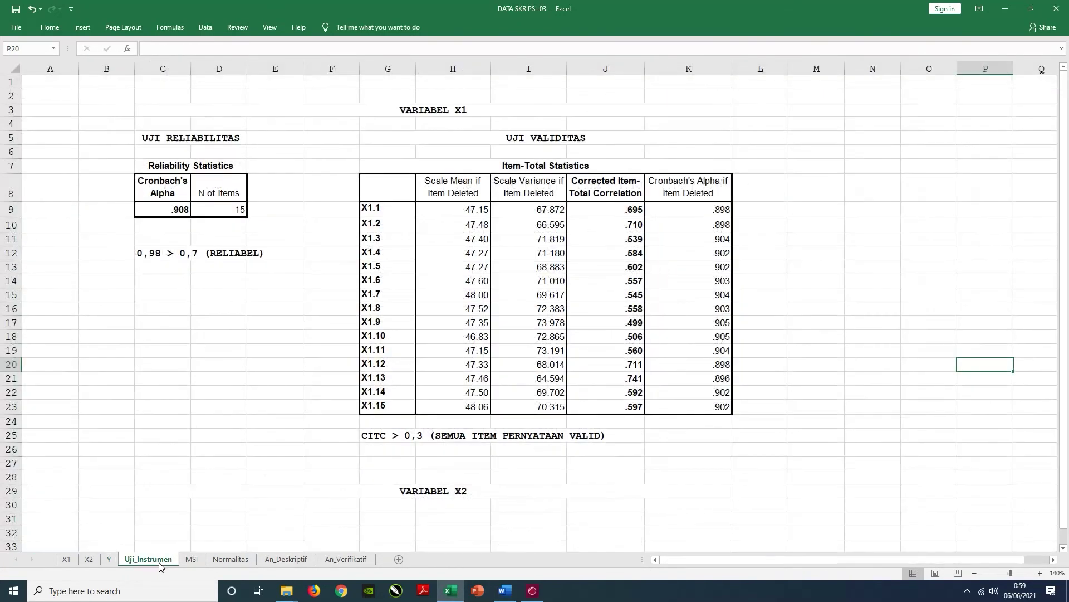
left_click(192, 563)
left_click(233, 561)
left_click(281, 561)
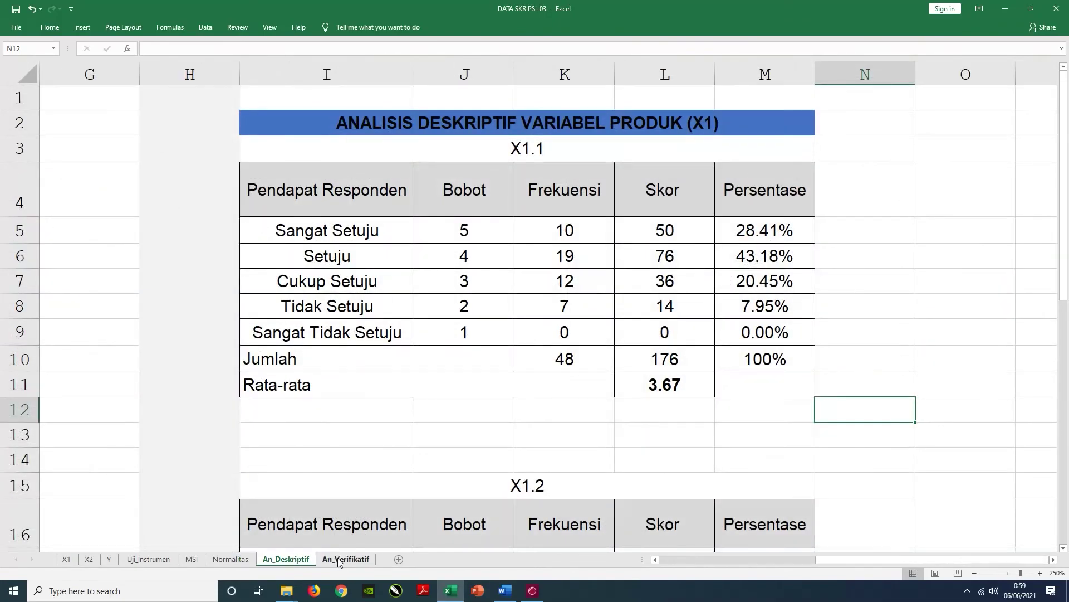
left_click(344, 561)
- Review the regression tables, path diagram and X1 and X2 effect table on An_Verifikatif, and switch to the Word document's verification section
left_click(613, 518)
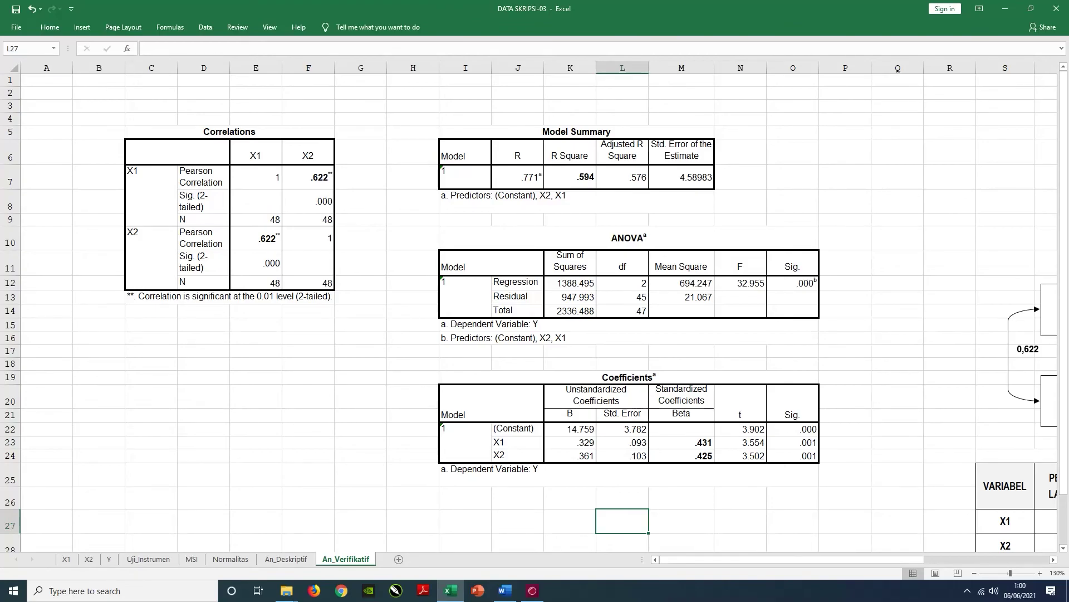
left_click_drag(727, 560, 845, 573)
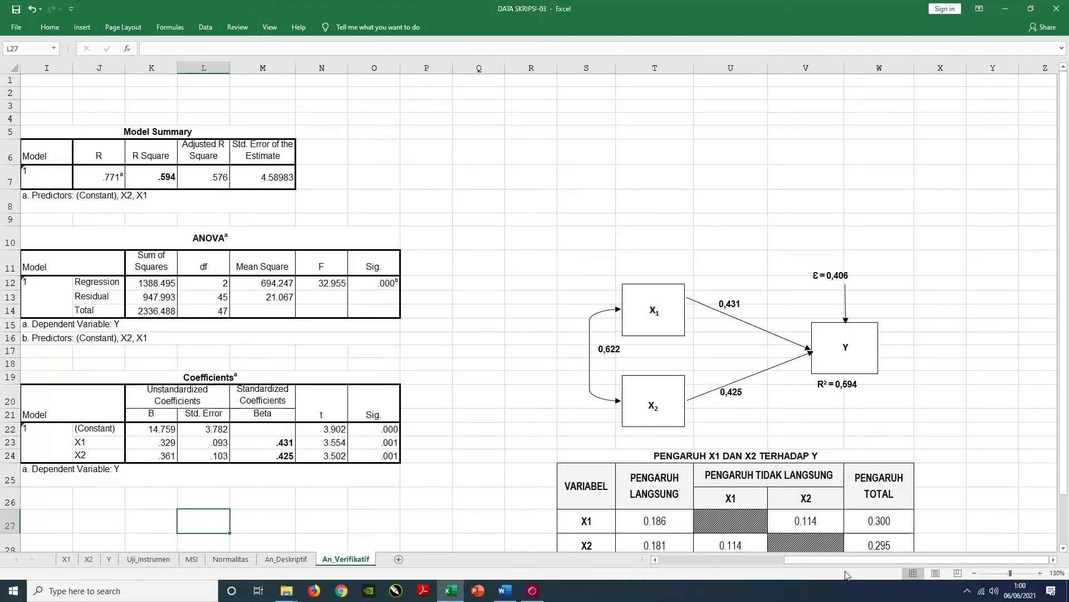
left_click(543, 323)
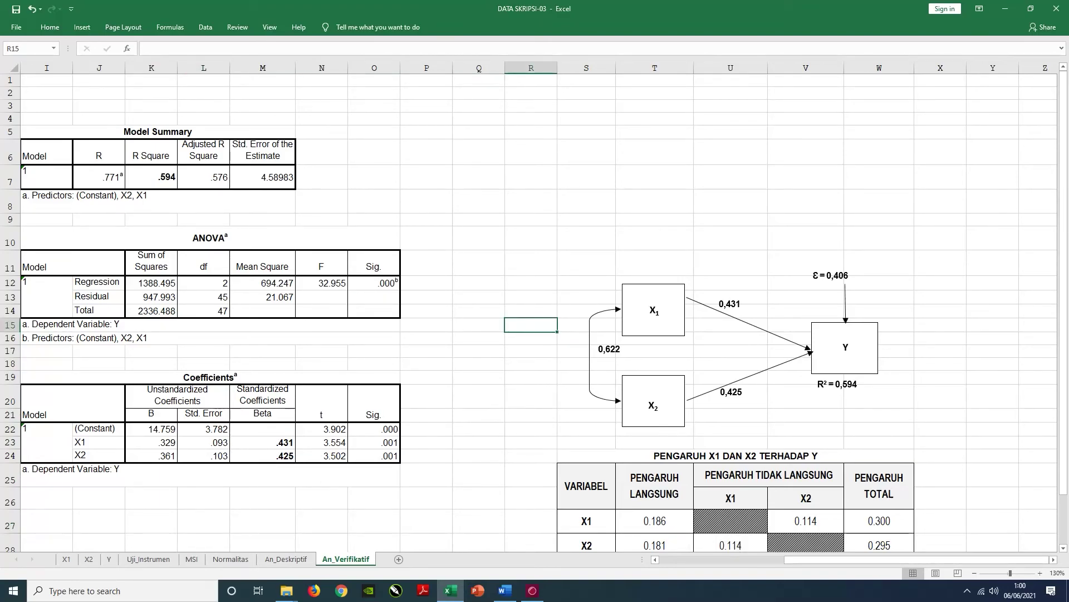
left_click(426, 93)
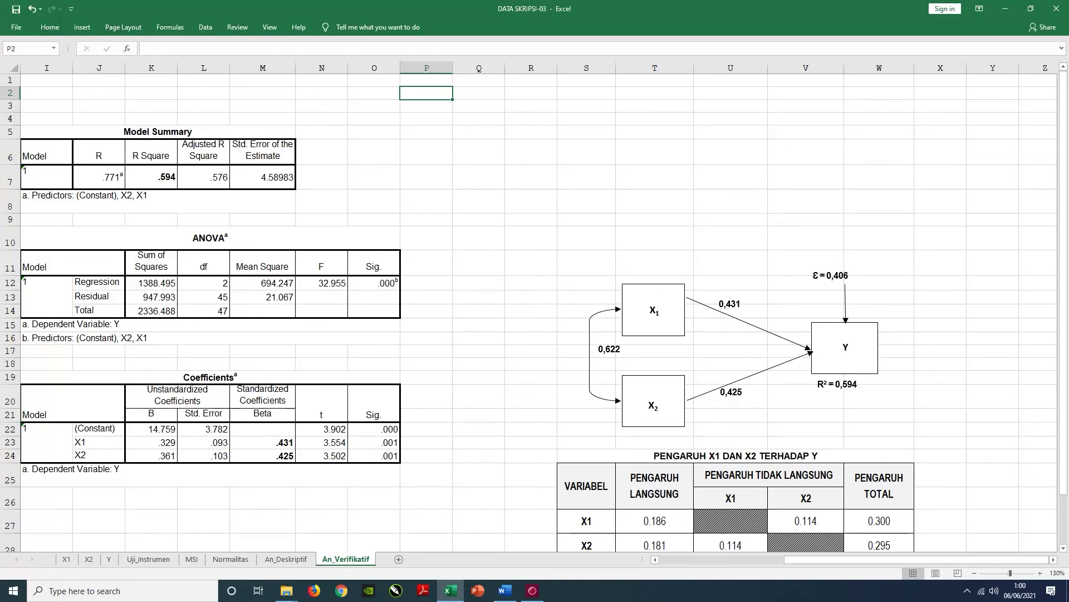
left_click(505, 591)
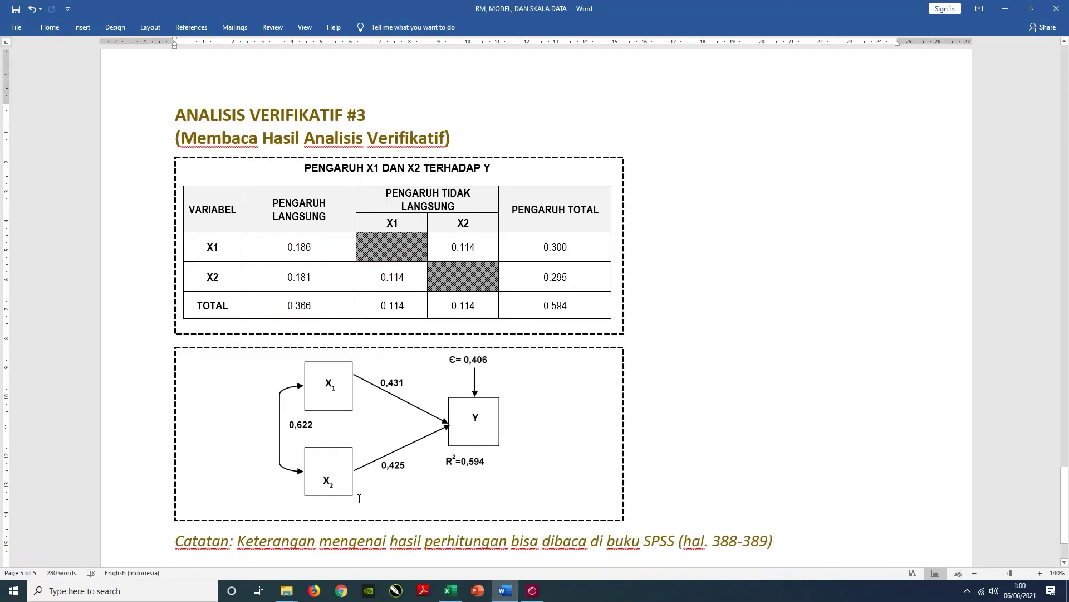